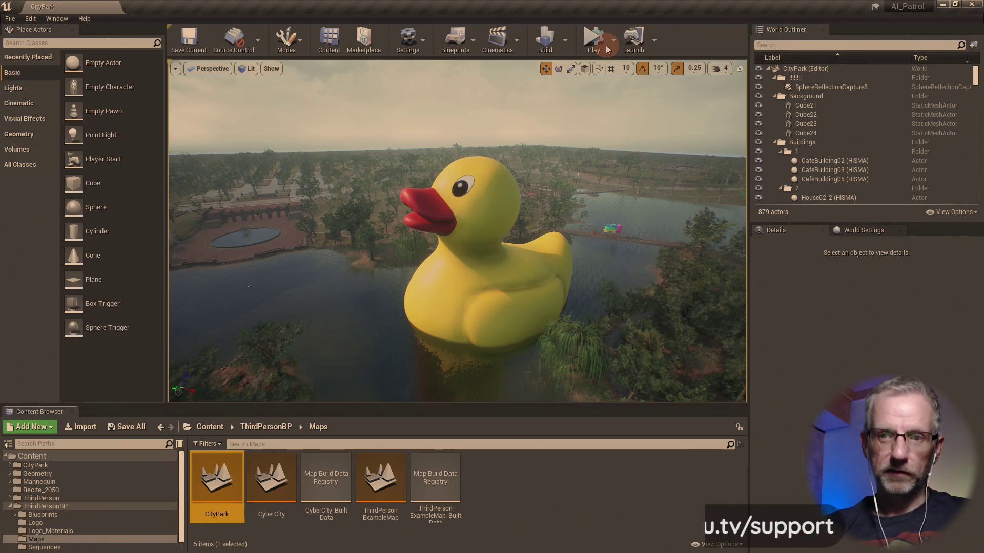
Start simulating the CityPark level and expand the viewport to full screen
left_click(592, 128)
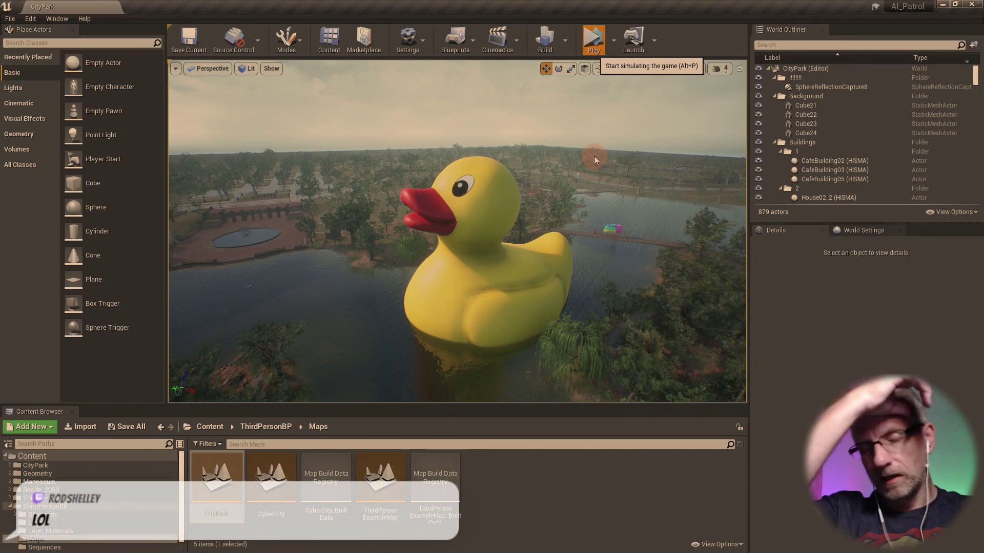
key("alt+p")
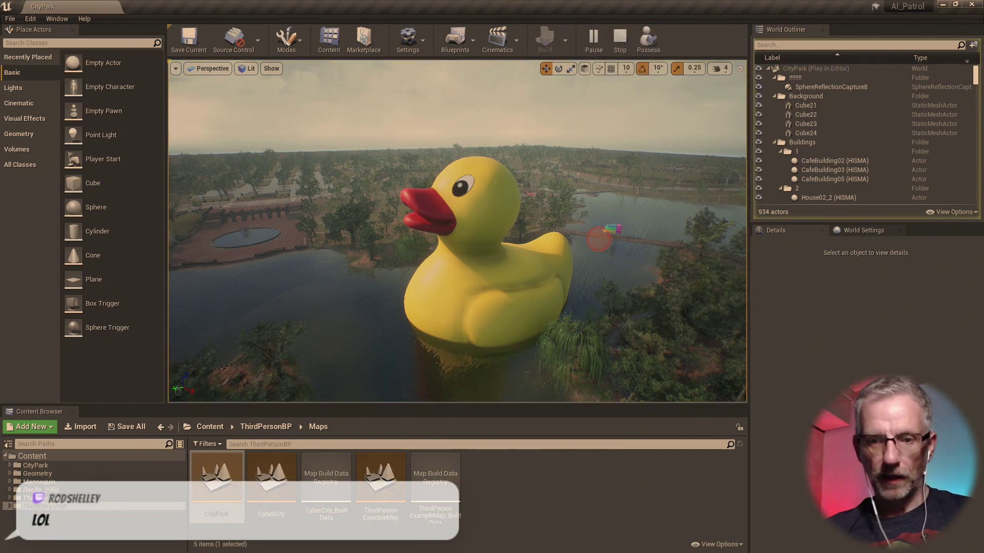
left_click(598, 239)
key("F11")
Examine the giant rubber duck from all sides in the full-screen view, ending close to its eye, and leave full screen
mouse_move(625, 328)
right_mouse_down()
mouse_move(624, 354)
mouse_move(661, 341)
mouse_move(625, 326)
right_mouse_up()
key("w")
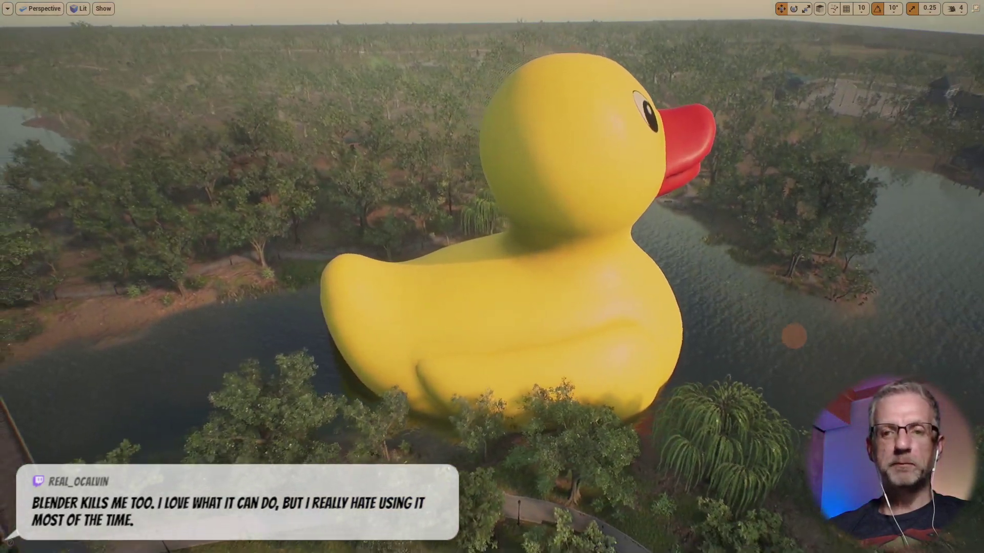
key("a")
mouse_move(793, 336)
right_mouse_down()
mouse_move(808, 342)
mouse_move(797, 343)
right_mouse_up()
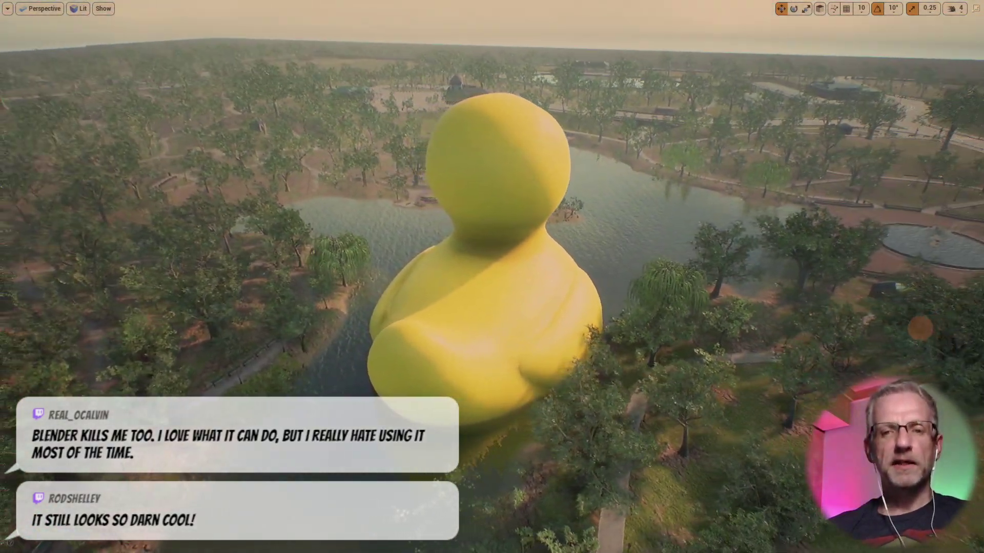
key("a")
right_click_drag(920, 328, 943, 331)
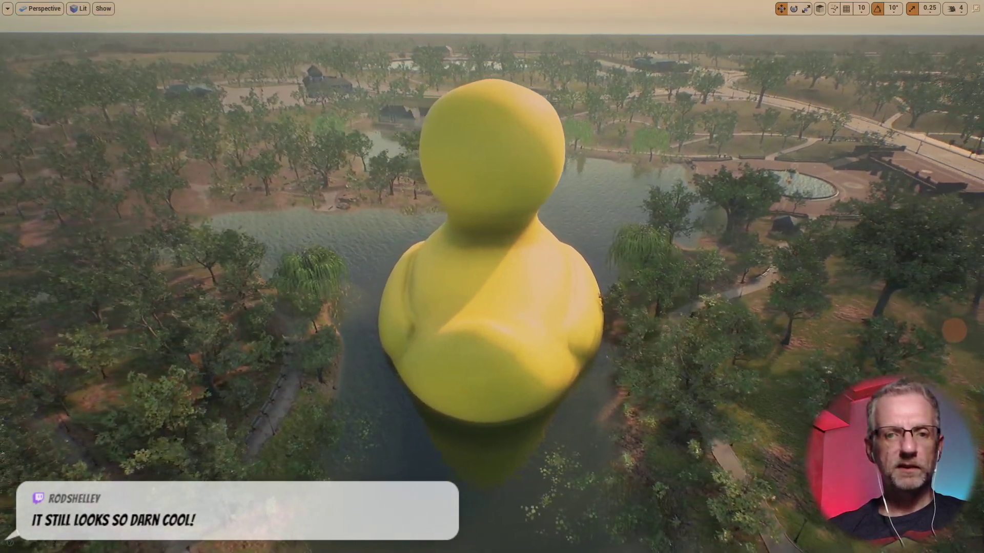
right_click_drag(506, 335, 510, 332)
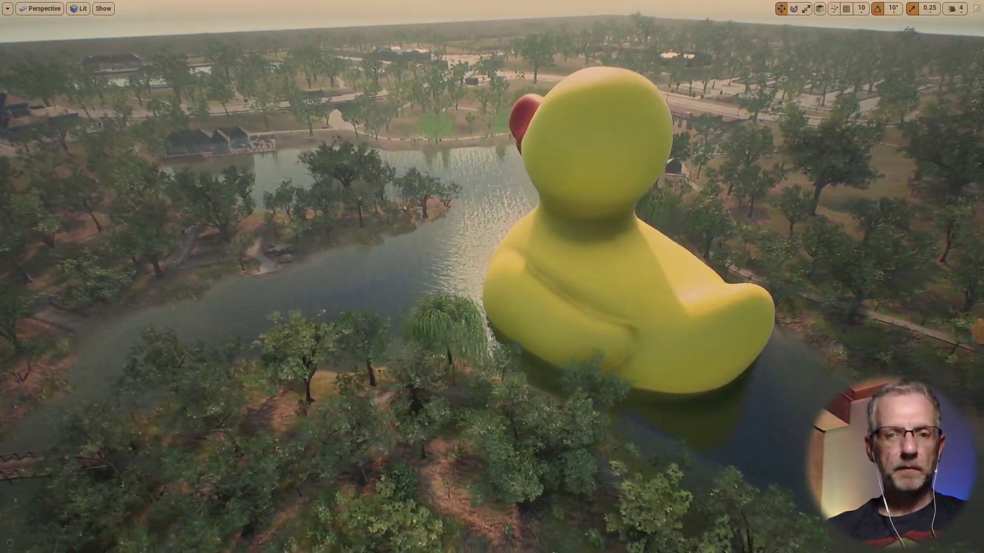
right_click_drag(510, 332, 509, 329)
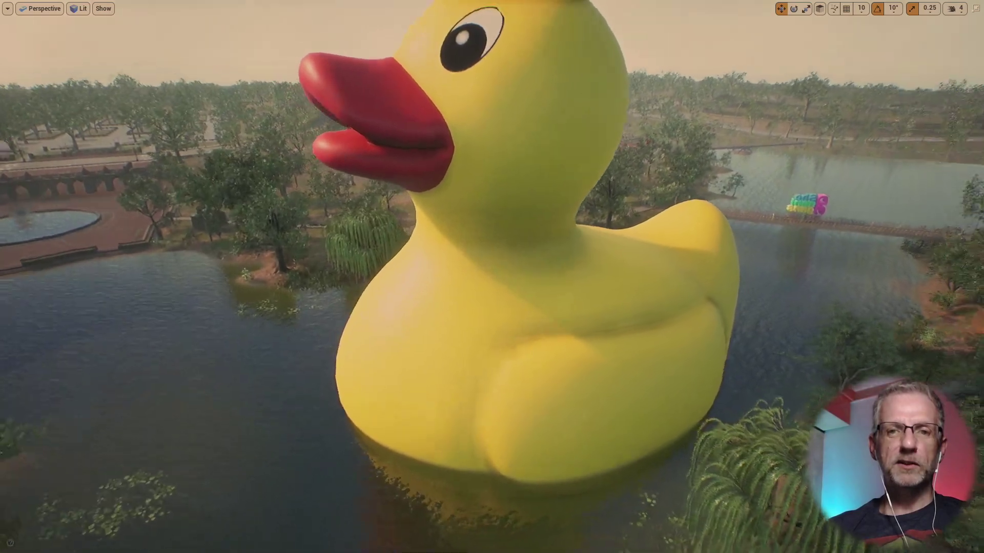
right_click_drag(492, 277, 538, 251)
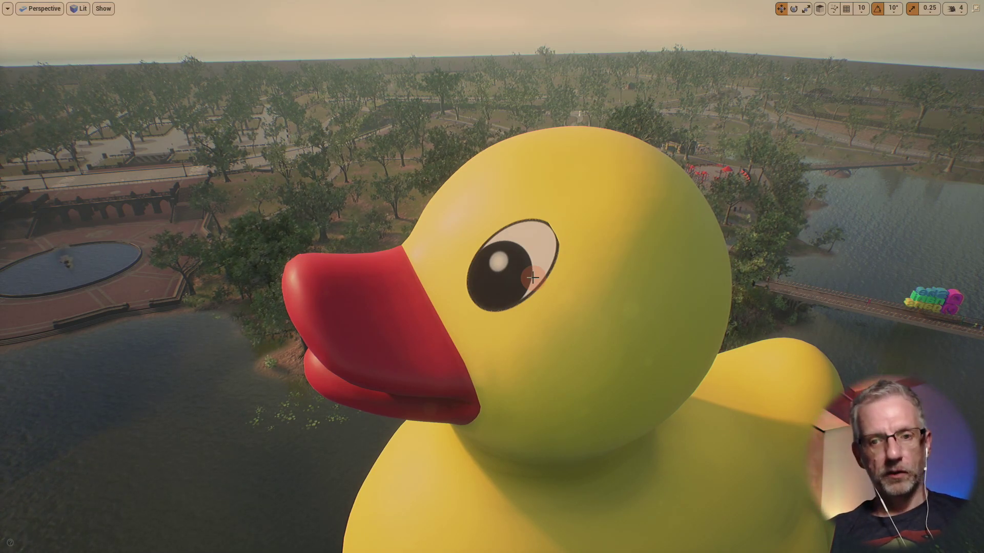
mouse_move(528, 279)
right_mouse_down()
mouse_move(534, 272)
mouse_move(512, 283)
mouse_move(534, 285)
mouse_move(520, 253)
mouse_move(529, 279)
right_mouse_up()
key("F11")
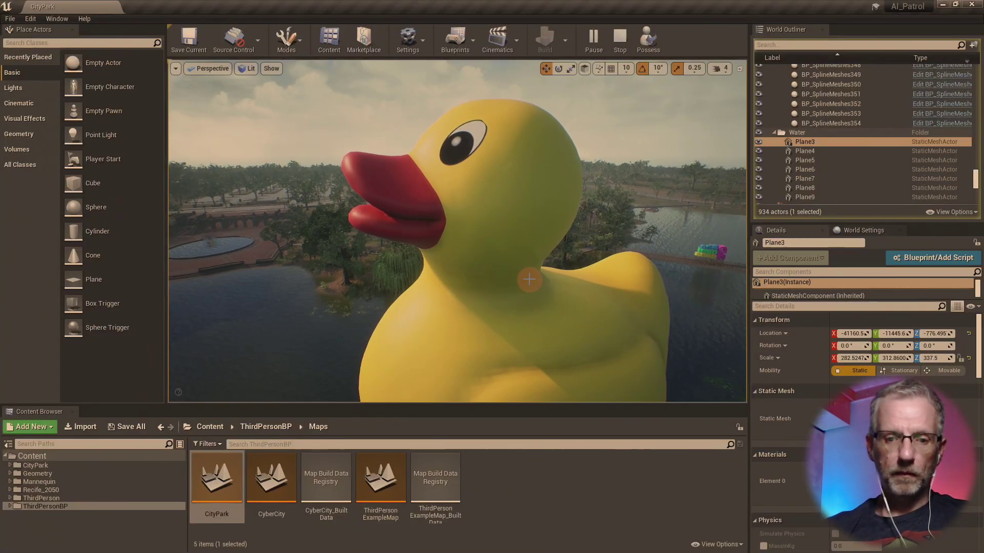
Open the eyes material from the Geometry folder, dock its editor beside the CityPark level, and bring both texture samples into view
left_click(73, 498)
left_click(82, 473)
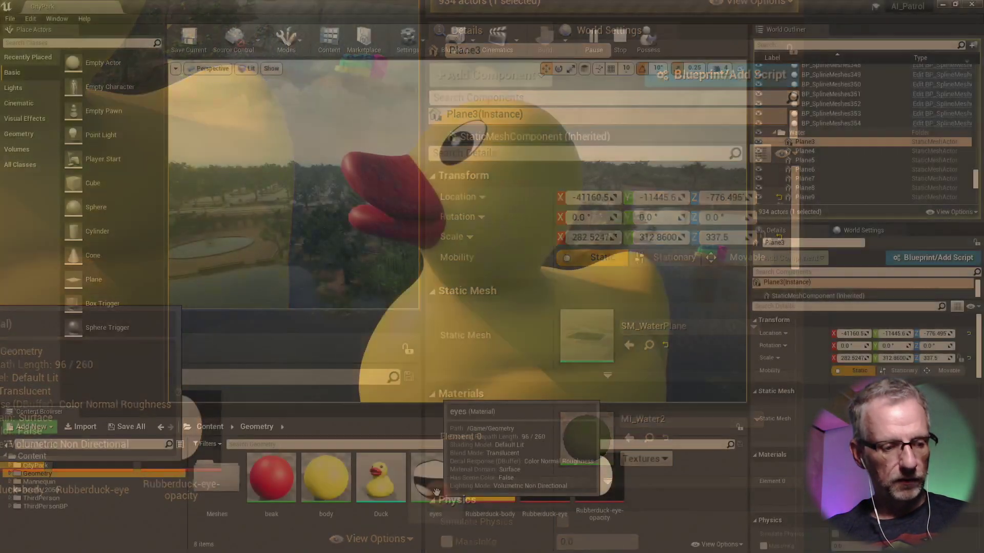
double_click(437, 490)
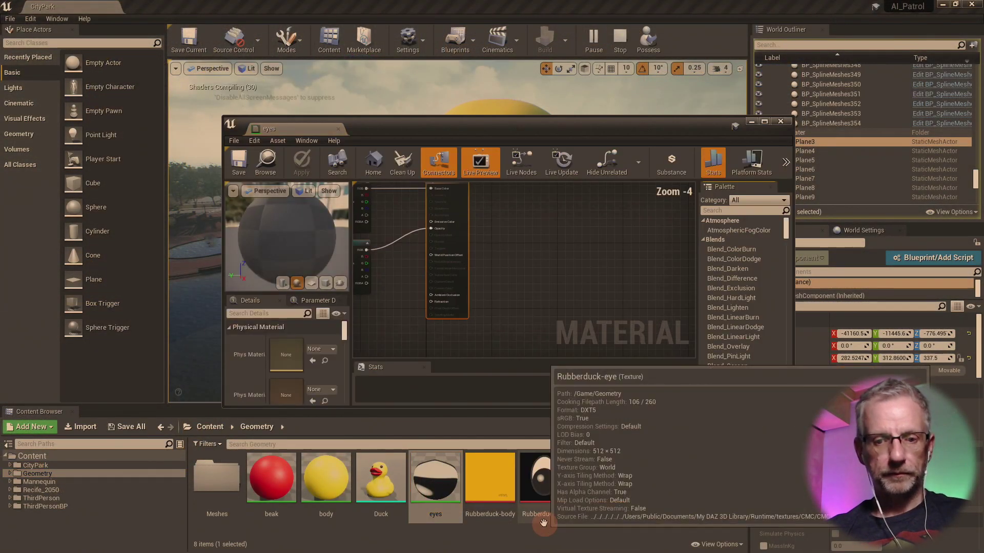
left_click_drag(290, 130, 169, 10)
scroll(298, 199, "up", 4)
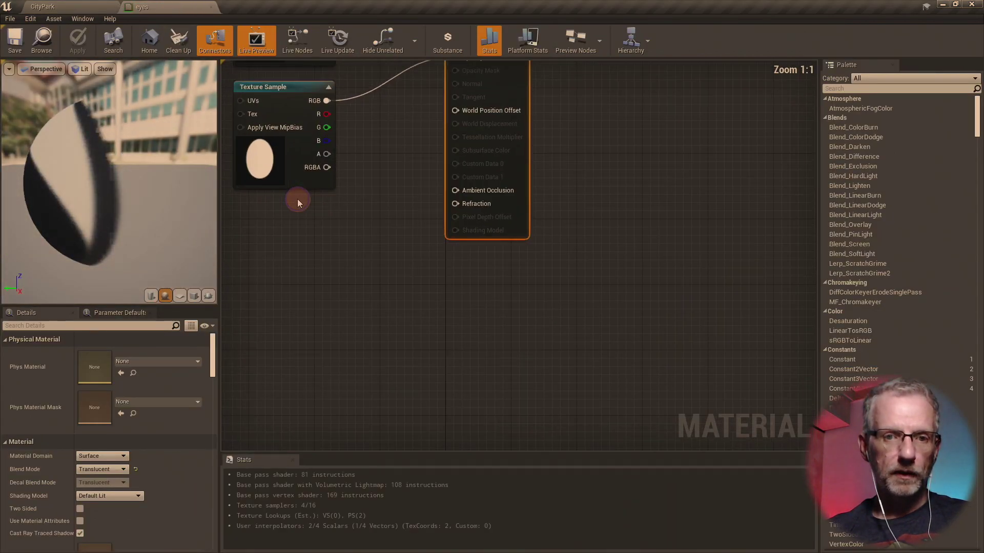
right_click_drag(297, 199, 406, 348)
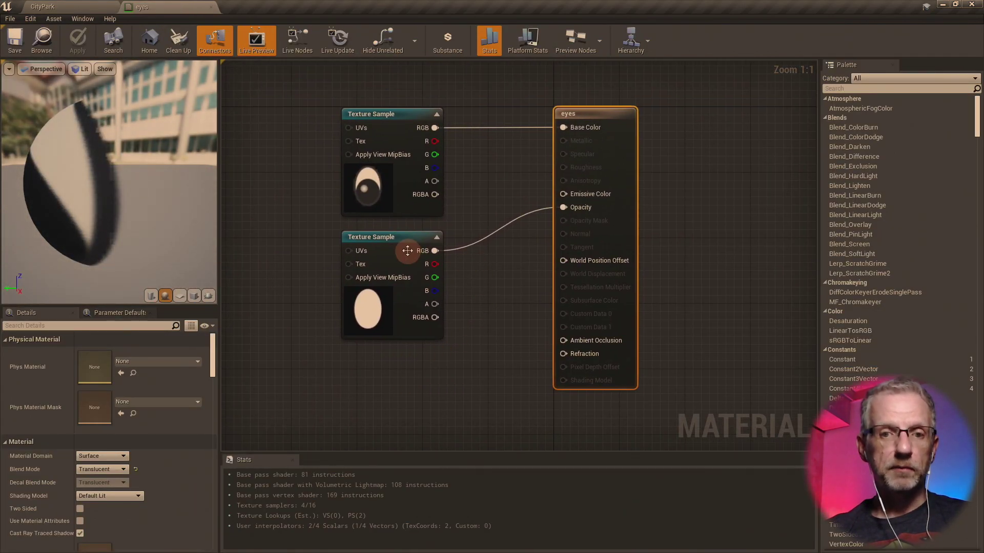
Break the eye opacity texture's link to the Opacity input, save the material, and inspect the duck's eye in the level
right_click(435, 251)
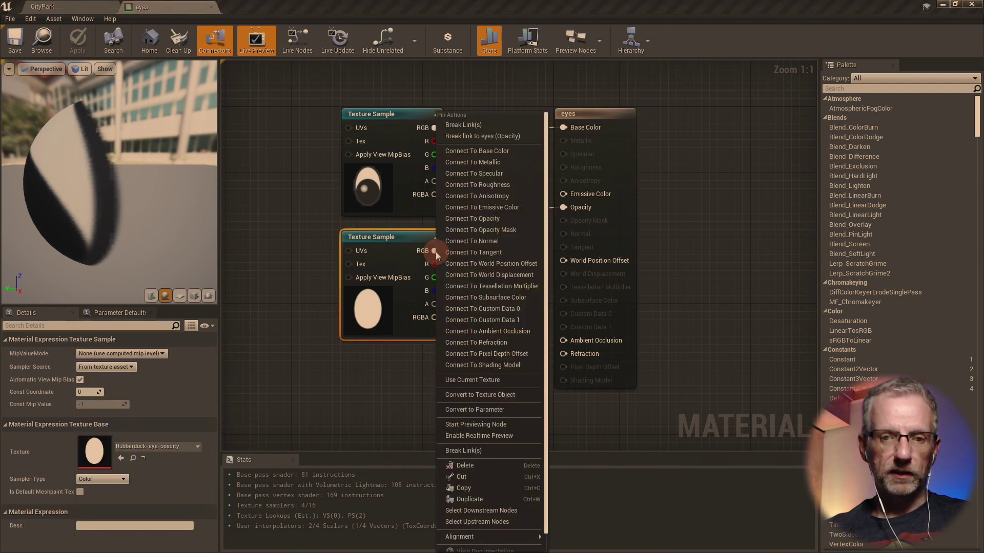
left_click(497, 134)
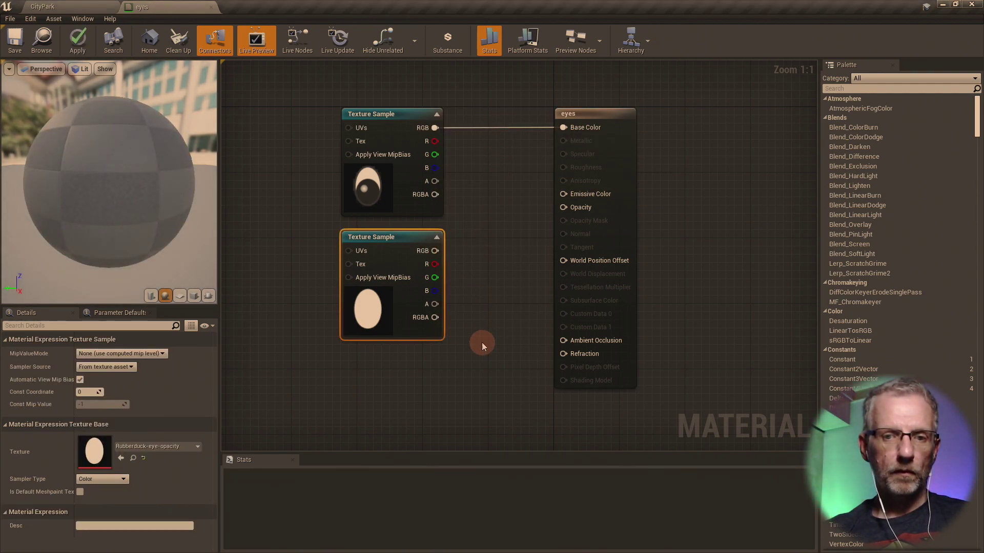
mouse_move(409, 246)
left_mouse_down()
mouse_move(376, 369)
mouse_move(393, 294)
mouse_move(414, 261)
left_mouse_up()
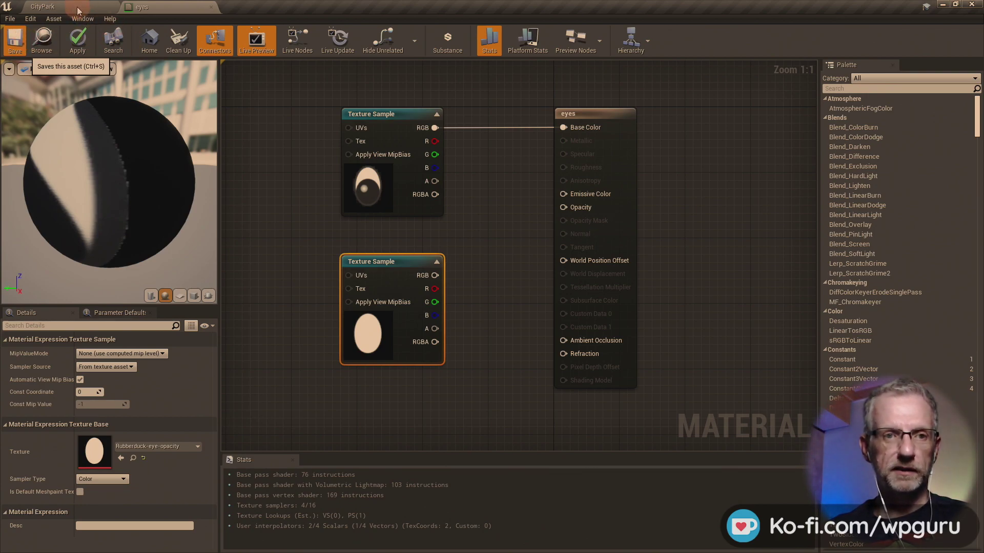
left_click(77, 8)
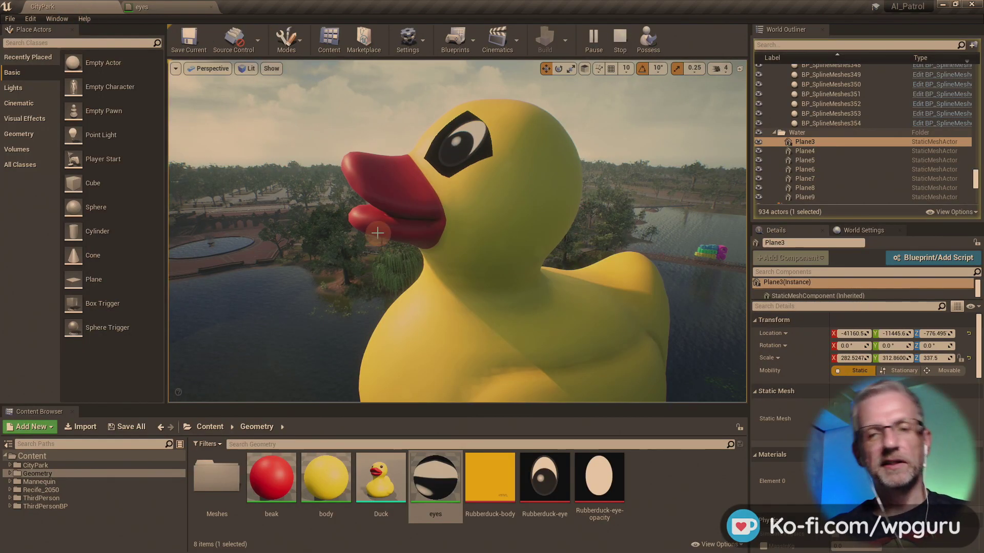
right_click_drag(378, 233, 402, 237)
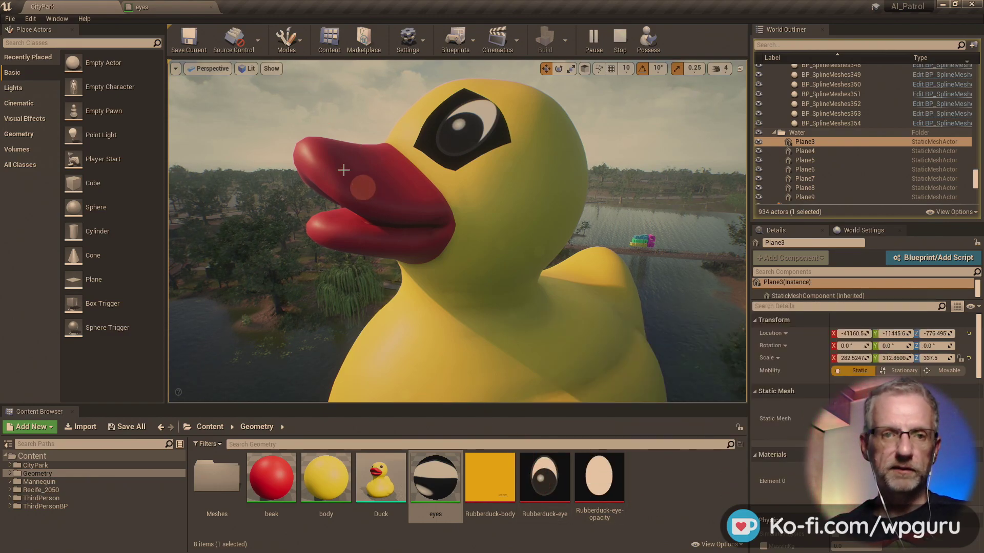
Connect the eye colour texture's alpha output to Opacity in the eyes material and inspect the result on the preview sphere
left_click(169, 6)
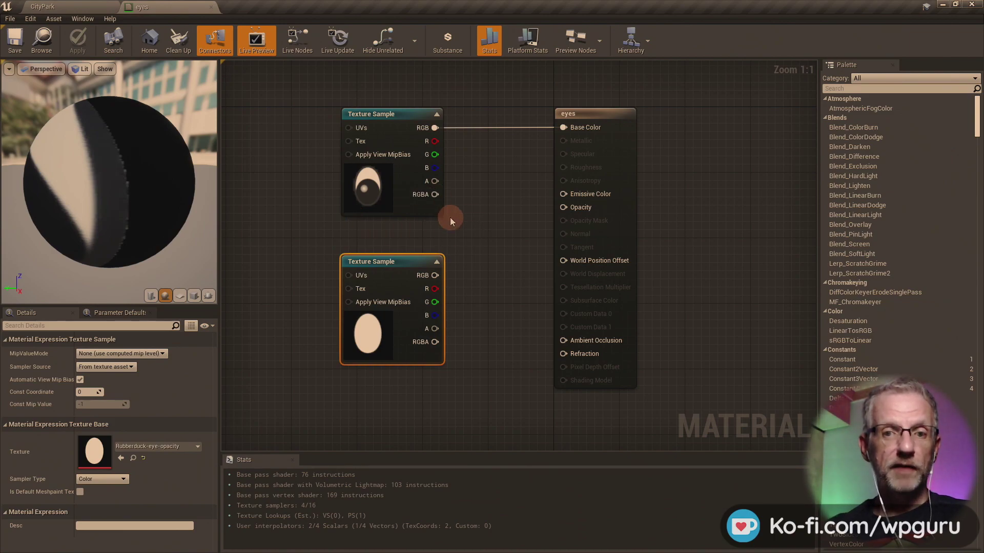
left_click_drag(434, 181, 563, 208)
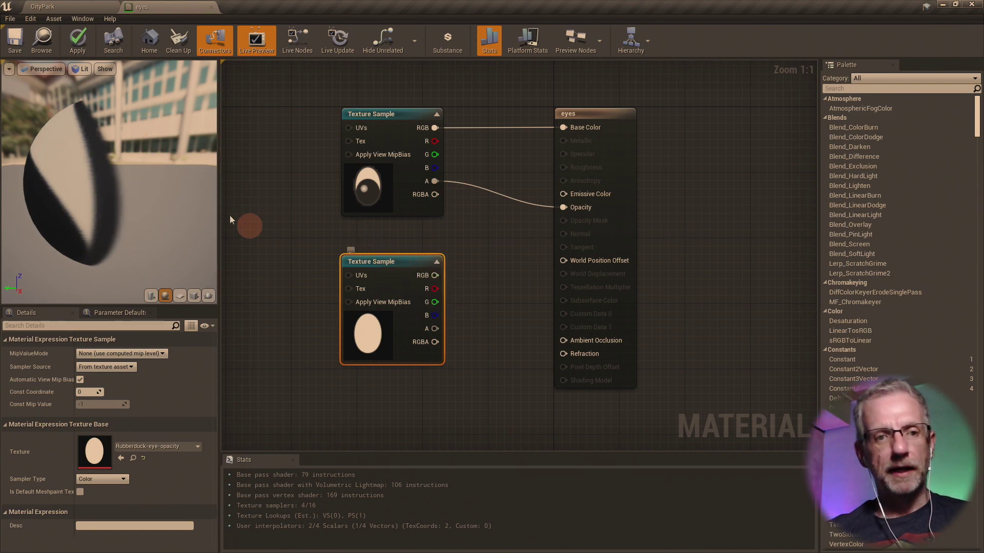
left_click_drag(95, 220, 118, 243)
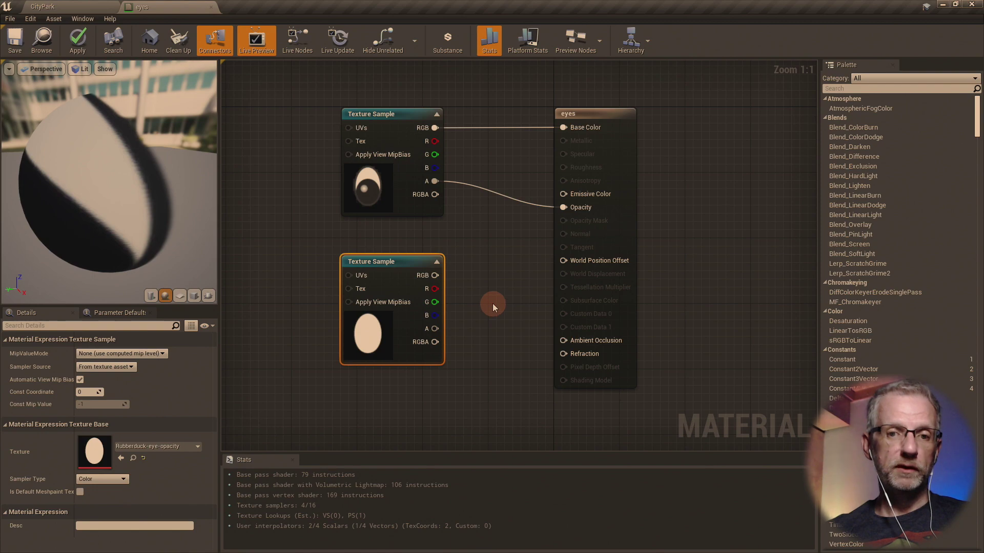
right_click(482, 283)
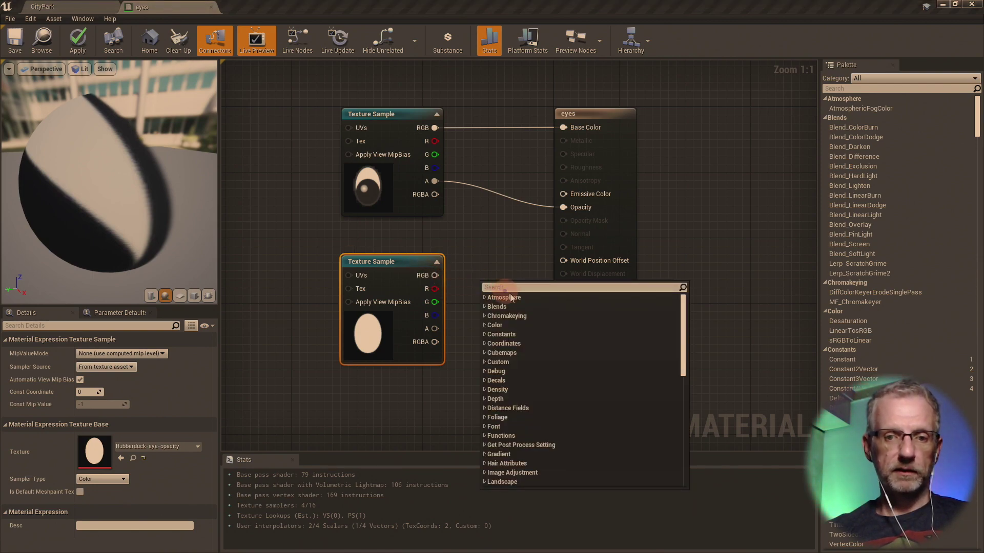
type("texture sam")
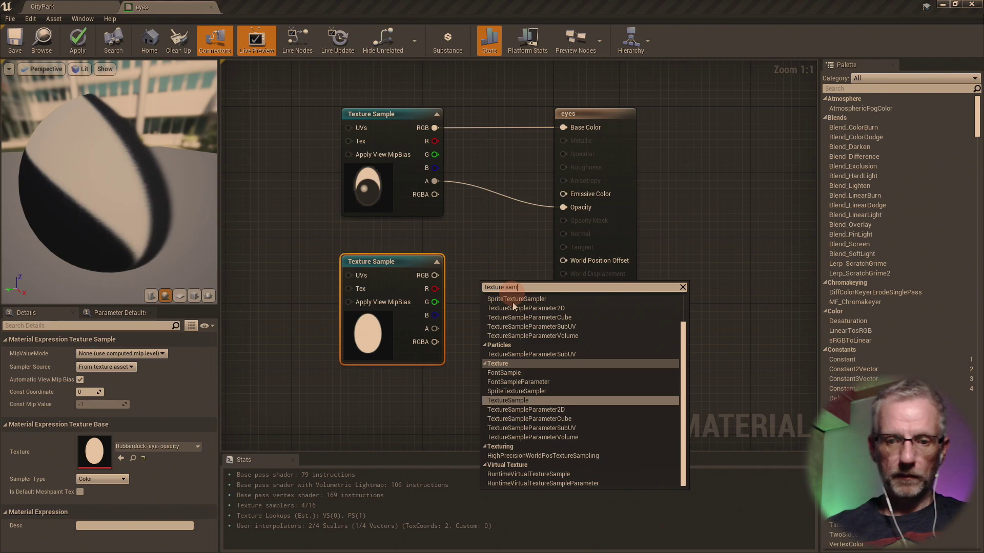
left_click(519, 400)
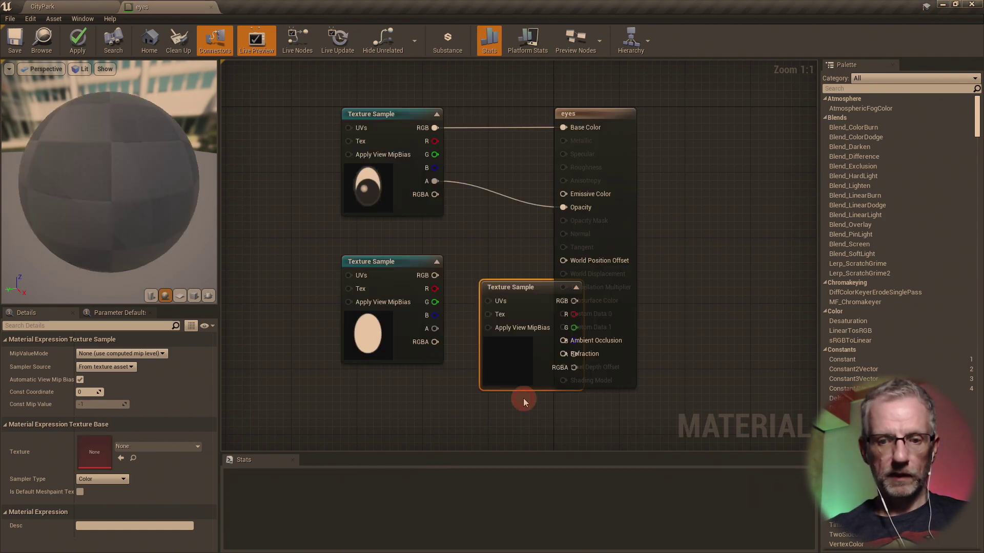
left_click_drag(531, 292, 496, 333)
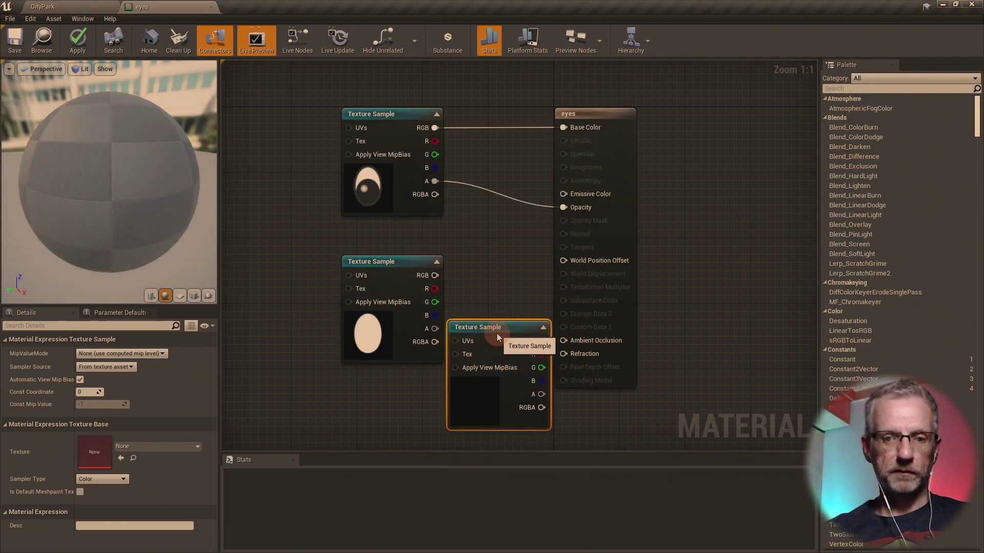
key("Delete")
Compare driving Opacity from the Rubberduck-eye-opacity texture's RGB output and from the eye colour texture's alpha output
left_click(396, 262)
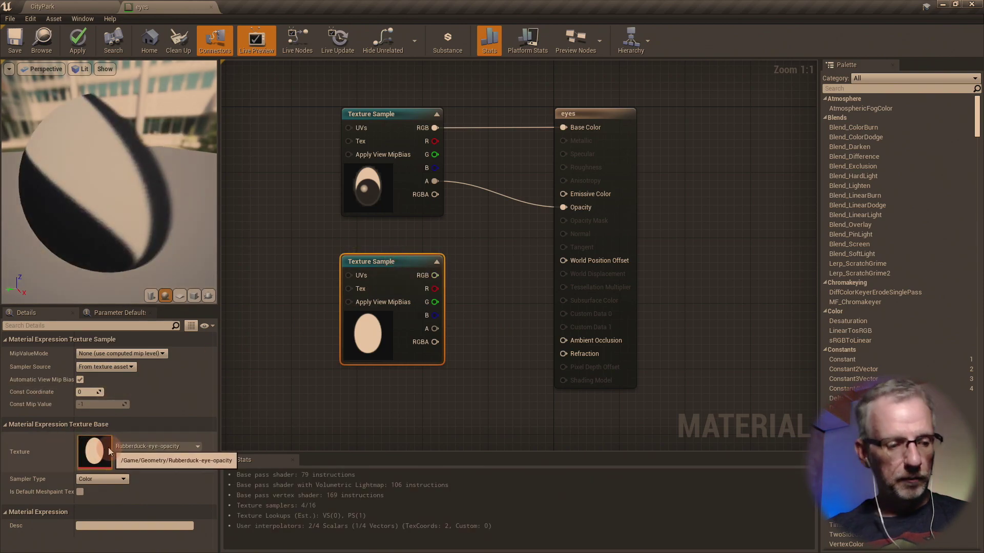
left_click(174, 453)
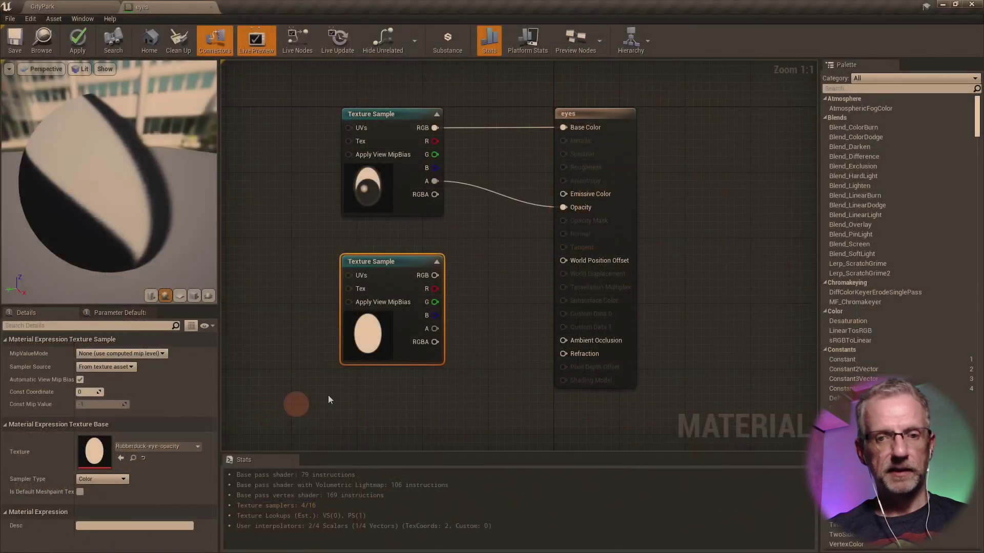
left_click_drag(435, 275, 564, 209)
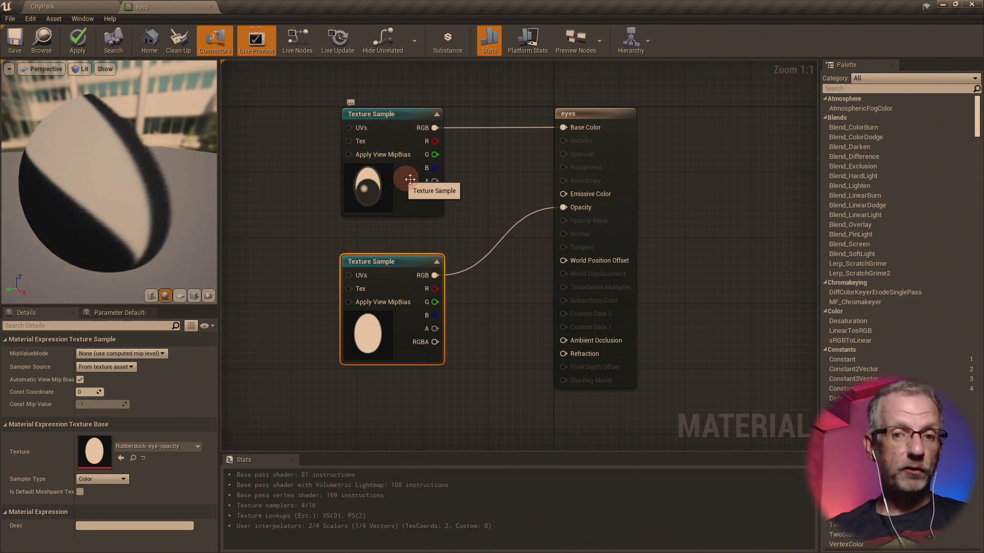
left_click_drag(435, 181, 563, 207)
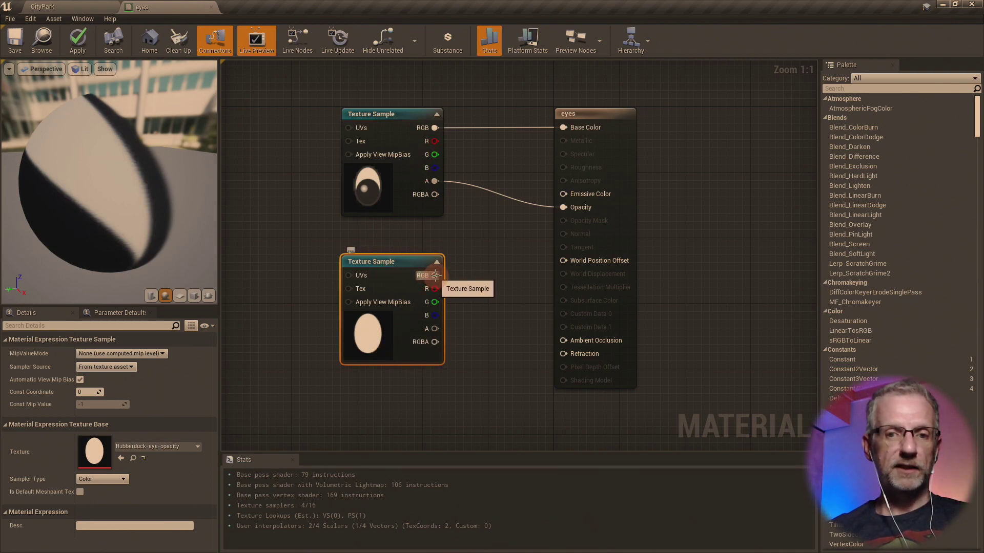
Connect the Rubberduck-eye-opacity texture's RGB output to Opacity, save the eyes material, and check the duck's eye in the level
left_click_drag(435, 275, 564, 208)
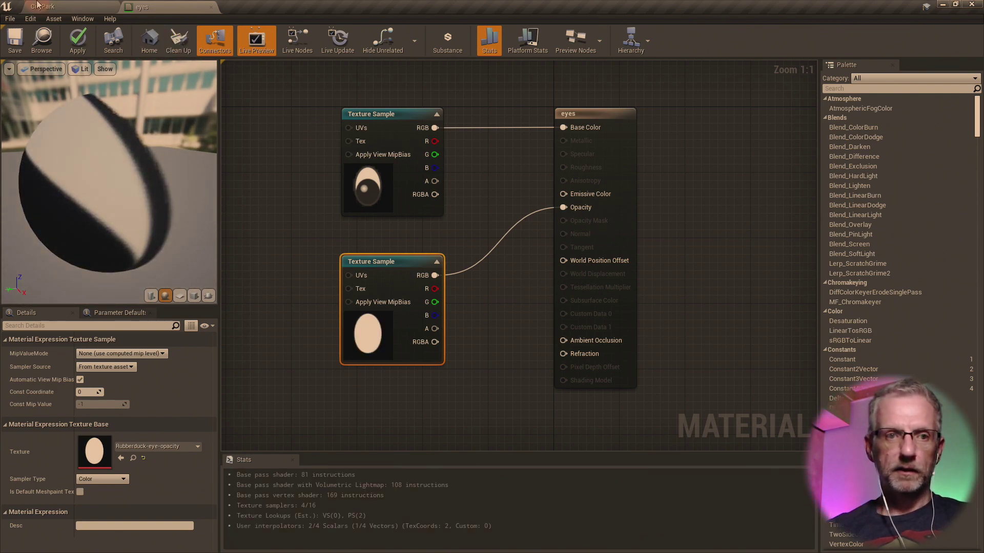
left_click(37, 5)
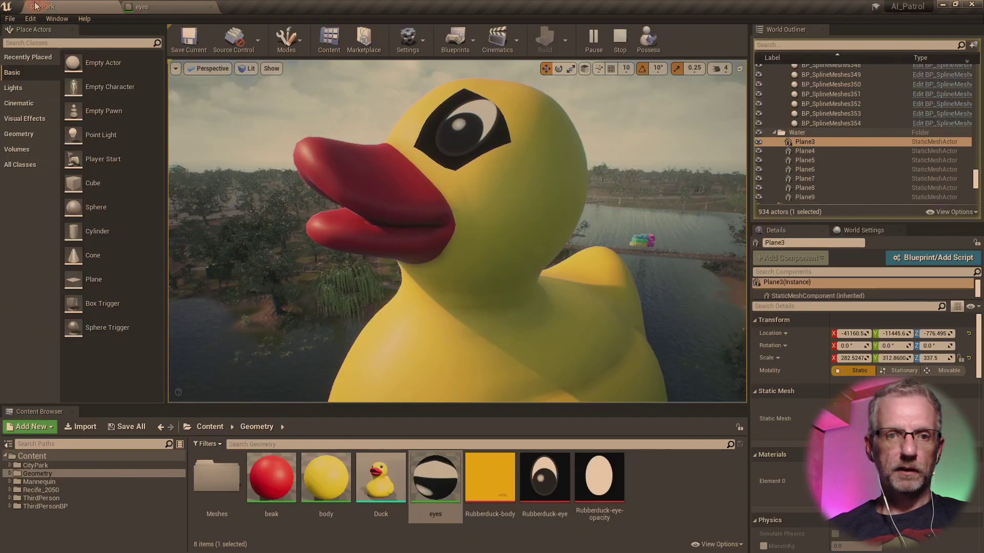
left_click(189, 11)
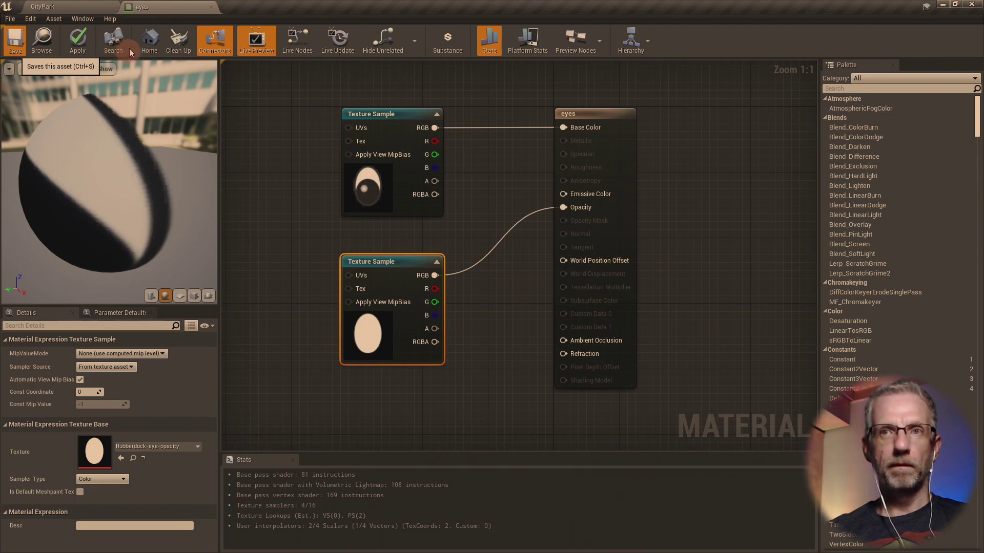
left_click(70, 6)
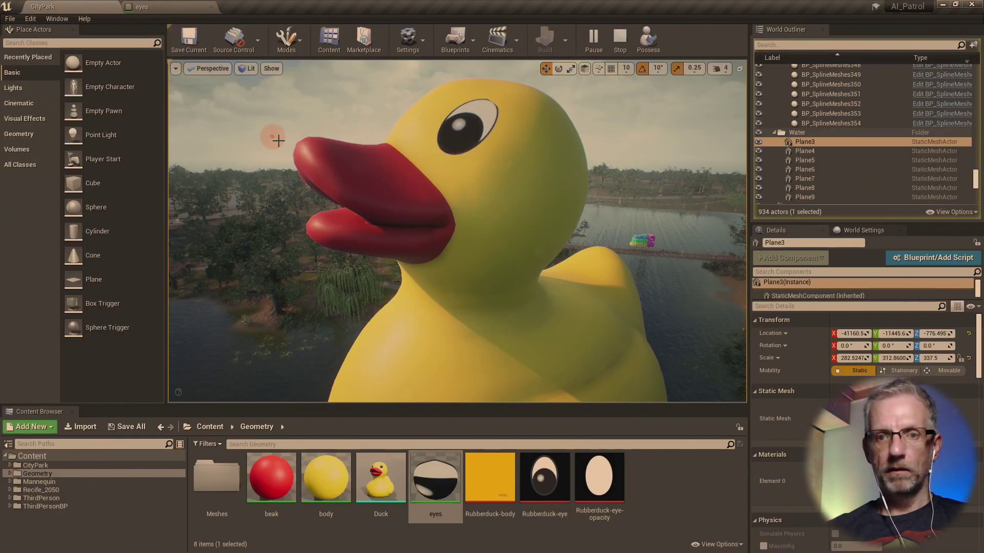